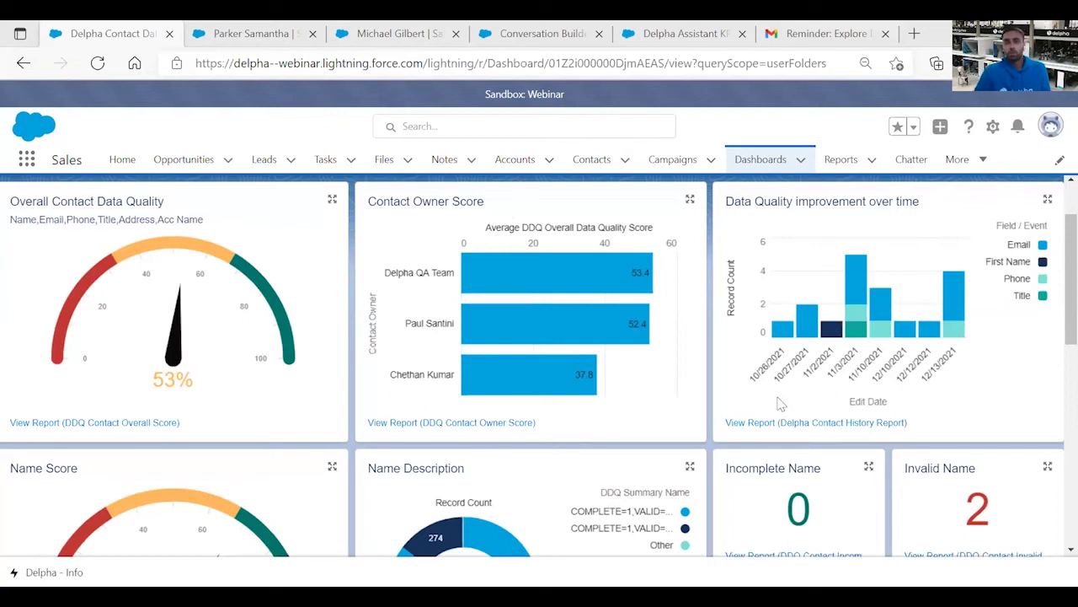
Examine the data quality scores and issue counts across the contact dashboard
scroll(362, 383, "down", 2)
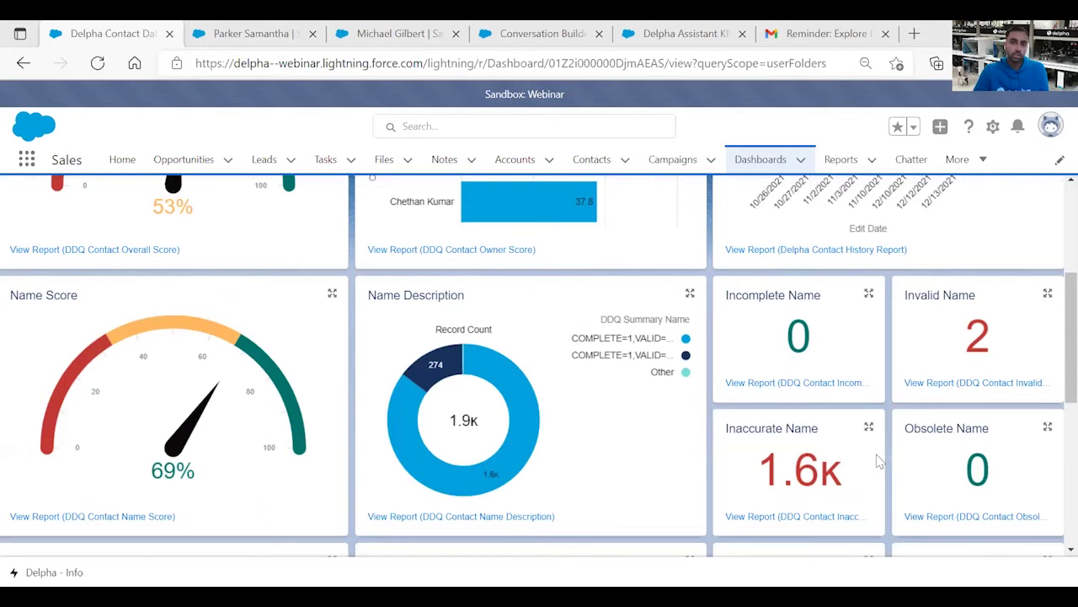
scroll(878, 461, "down", 5)
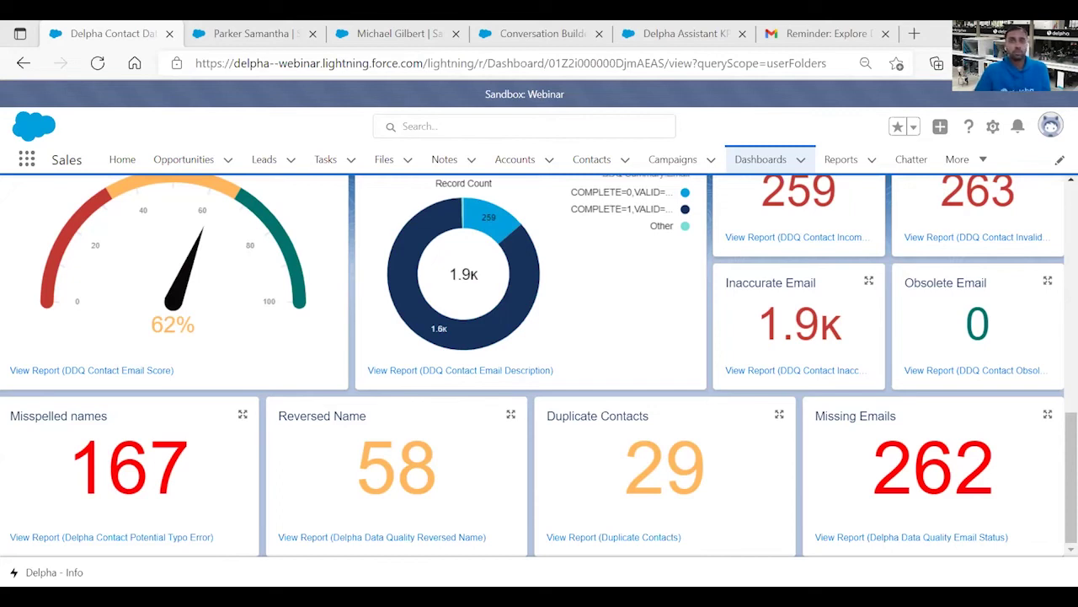
On the contact record with the swapped name, resolve the assistant's Reversed Name issue by reversing the name and keeping the email
left_click(268, 35)
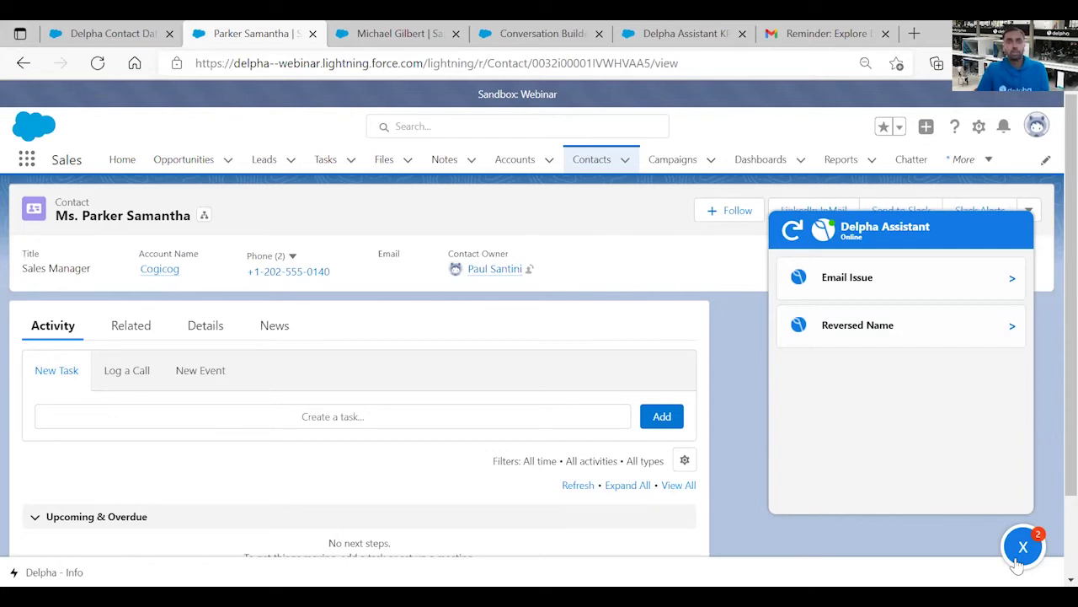
left_click(917, 344)
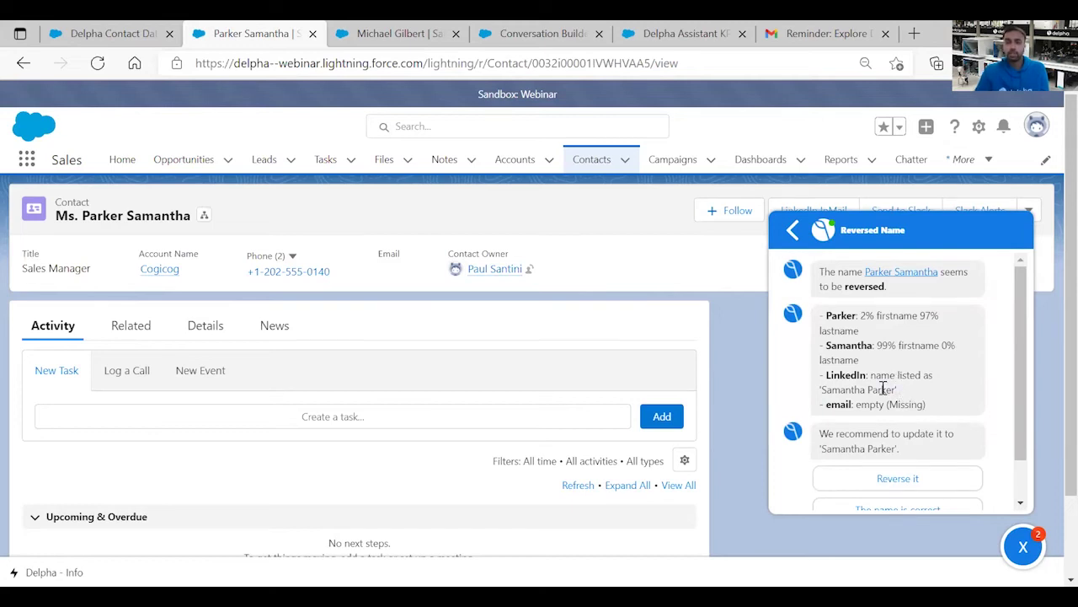
left_click_drag(821, 390, 898, 389)
left_click(924, 388)
scroll(927, 460, "down", 1)
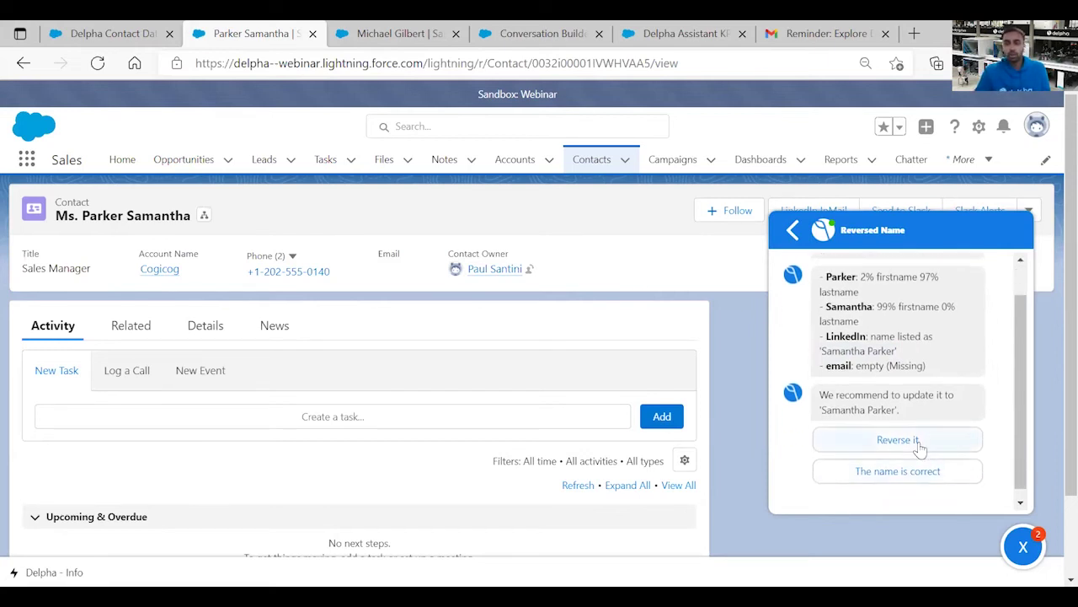
left_click(961, 440)
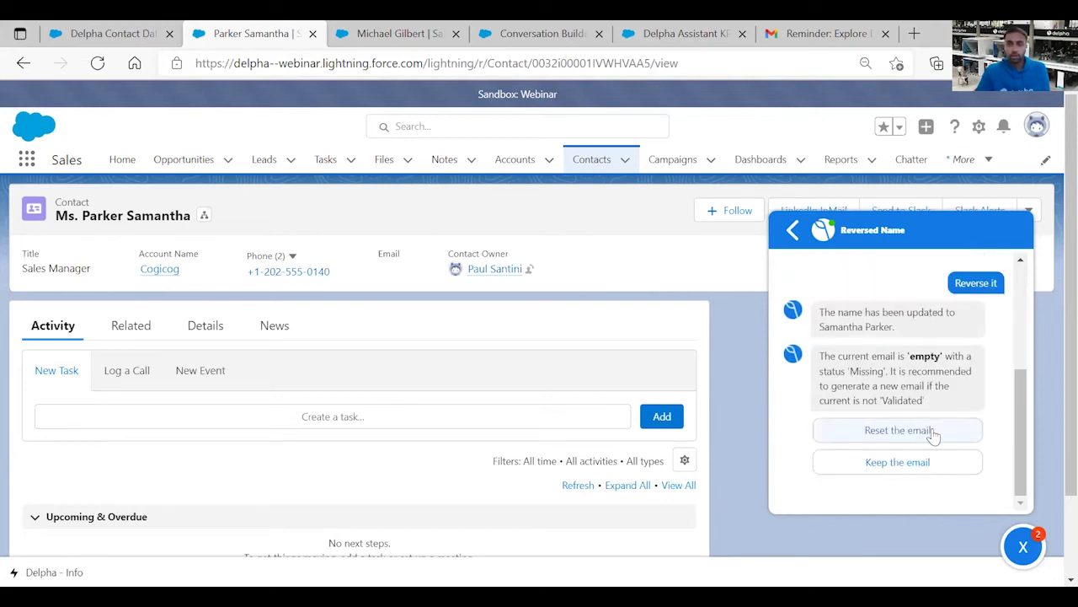
left_click(942, 468)
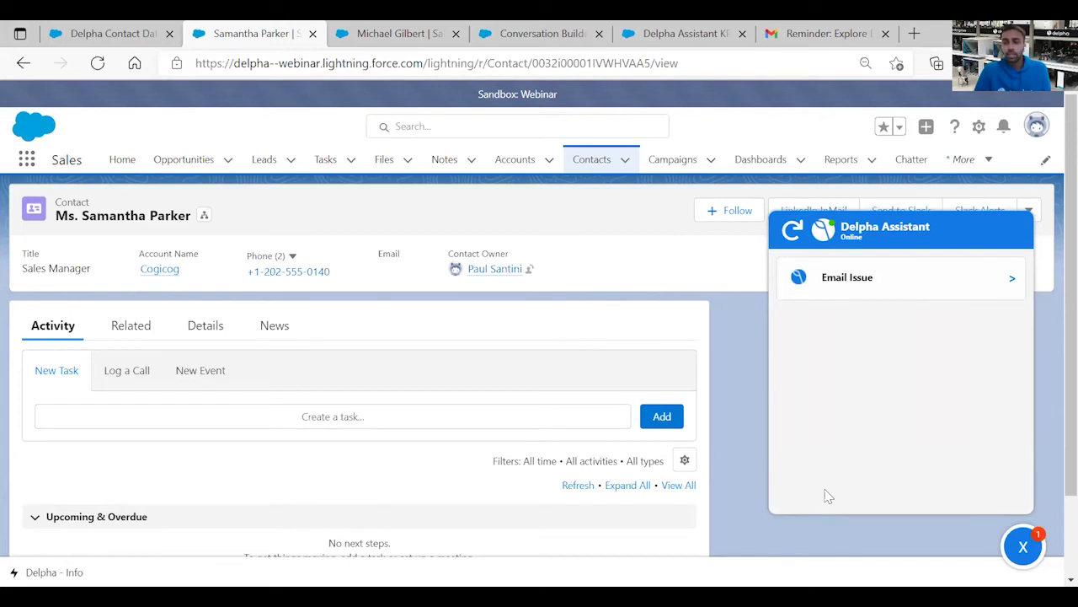
Resolve the contact's Email Issue by requesting new email suggestions and accepting the 99% match, and close the assistant
left_click(900, 289)
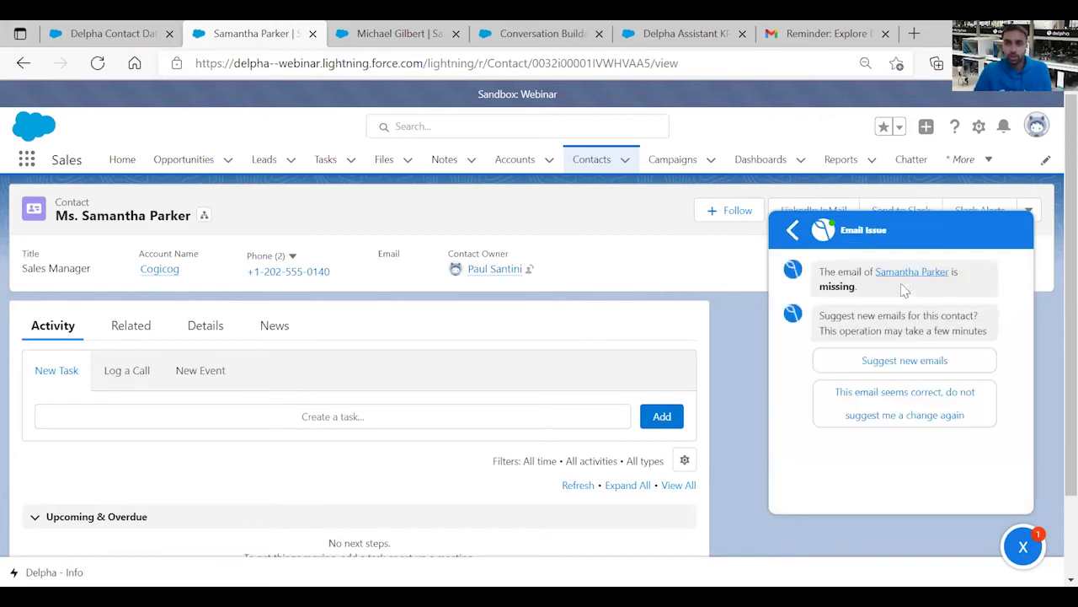
left_click(965, 367)
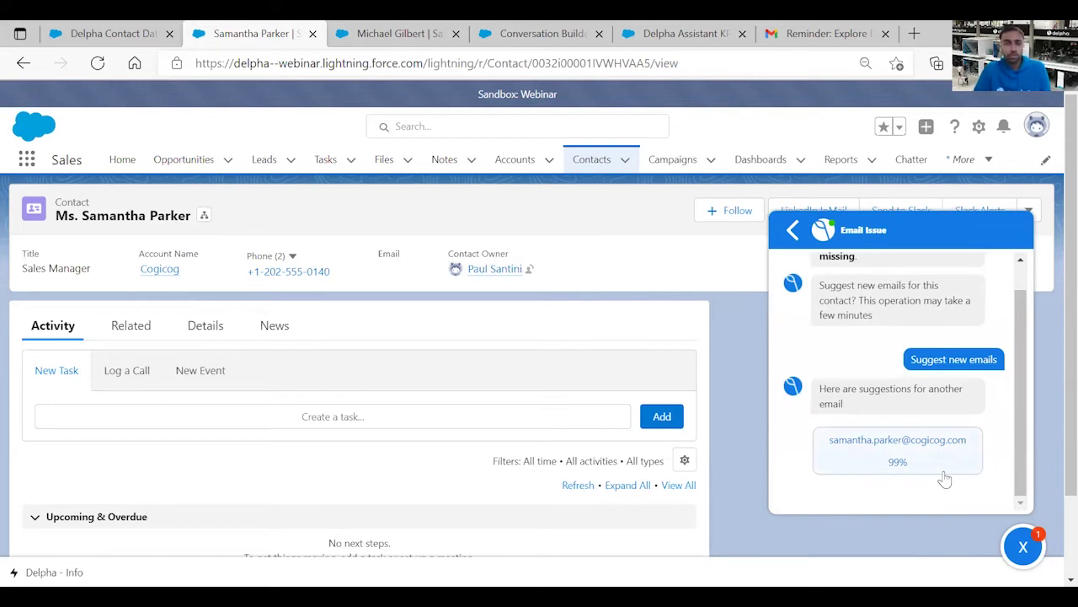
left_click(945, 477)
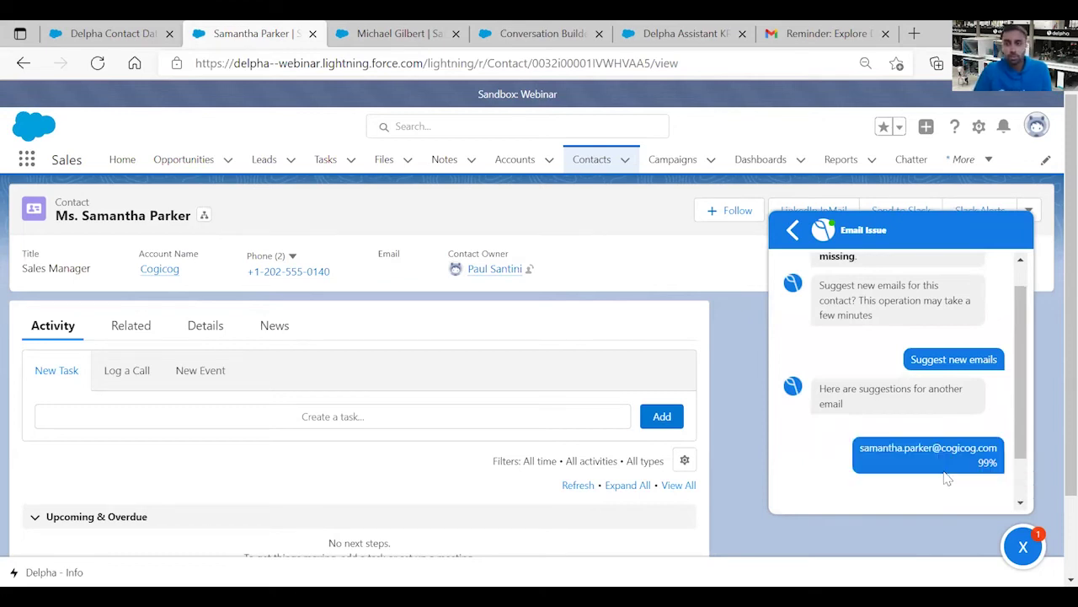
left_click(946, 474)
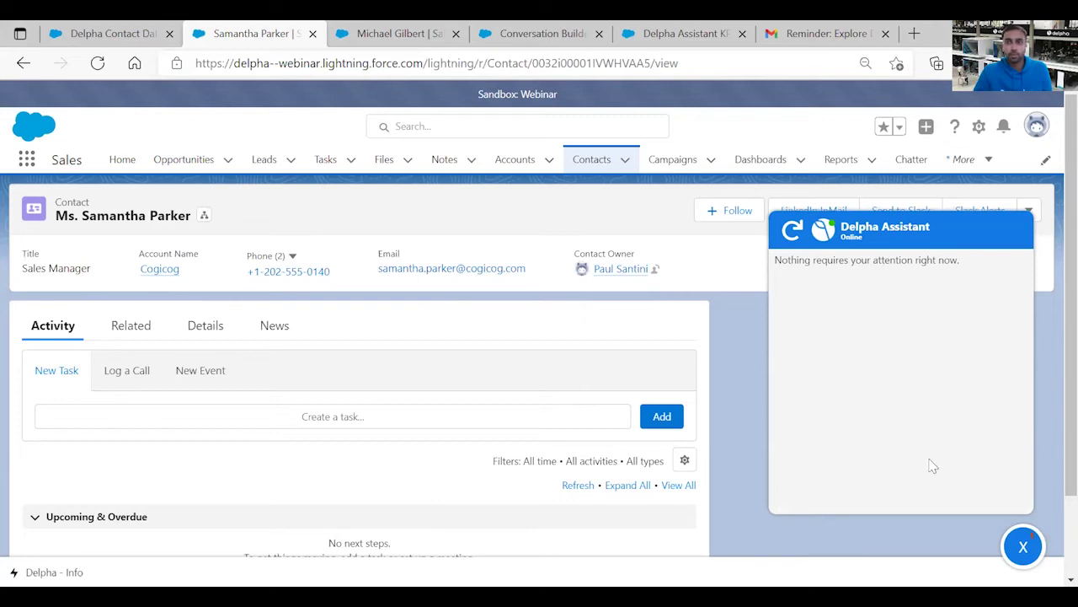
left_click(1030, 559)
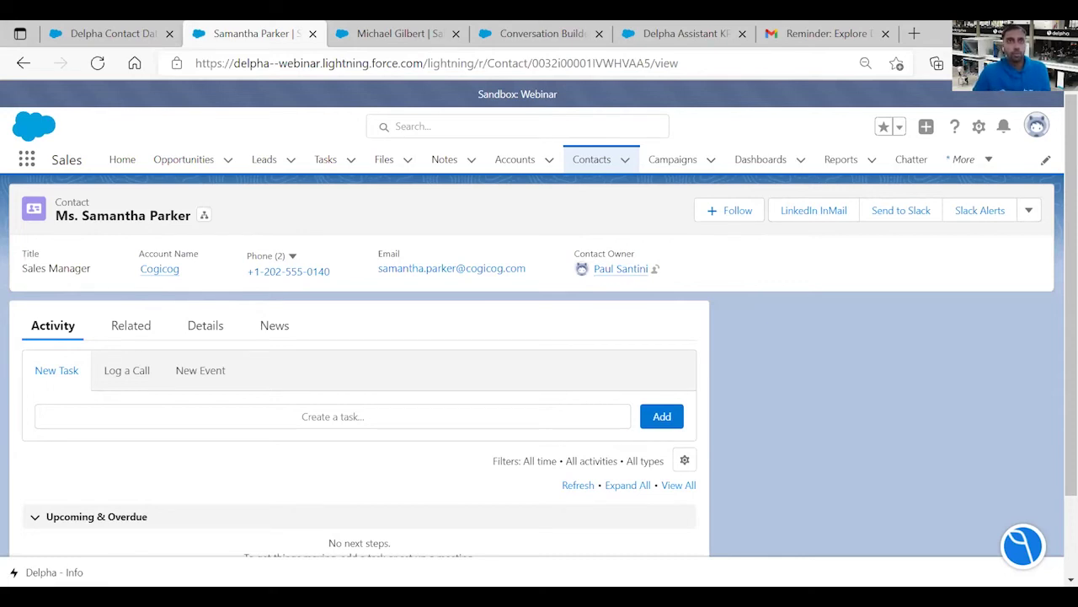
On the other open contact record, select the 99% match in the Duplicate Record conversation and keep the current record as master
left_click(387, 34)
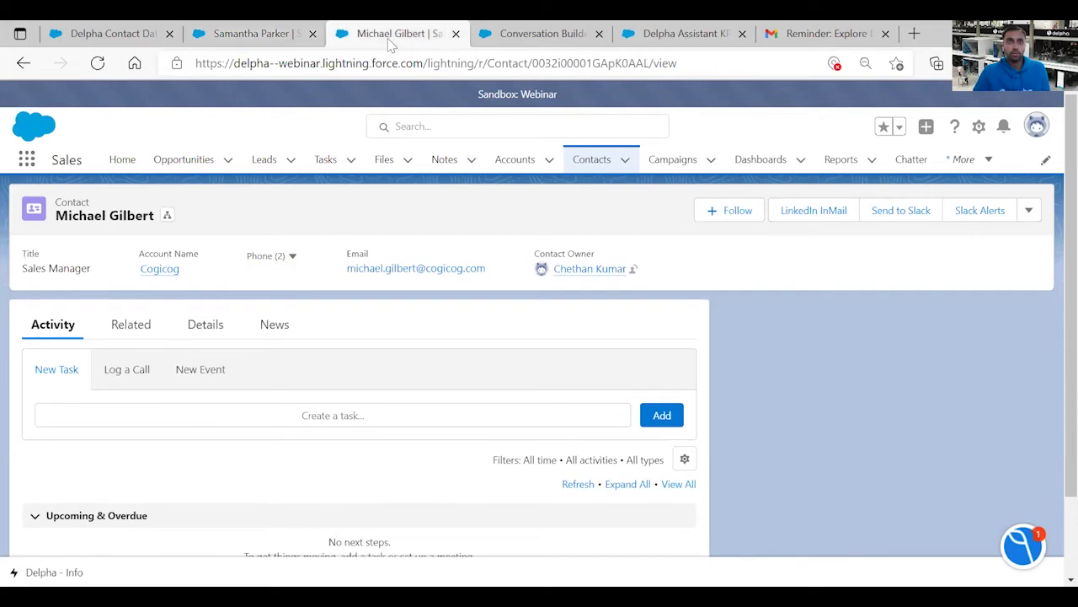
left_click(1025, 537)
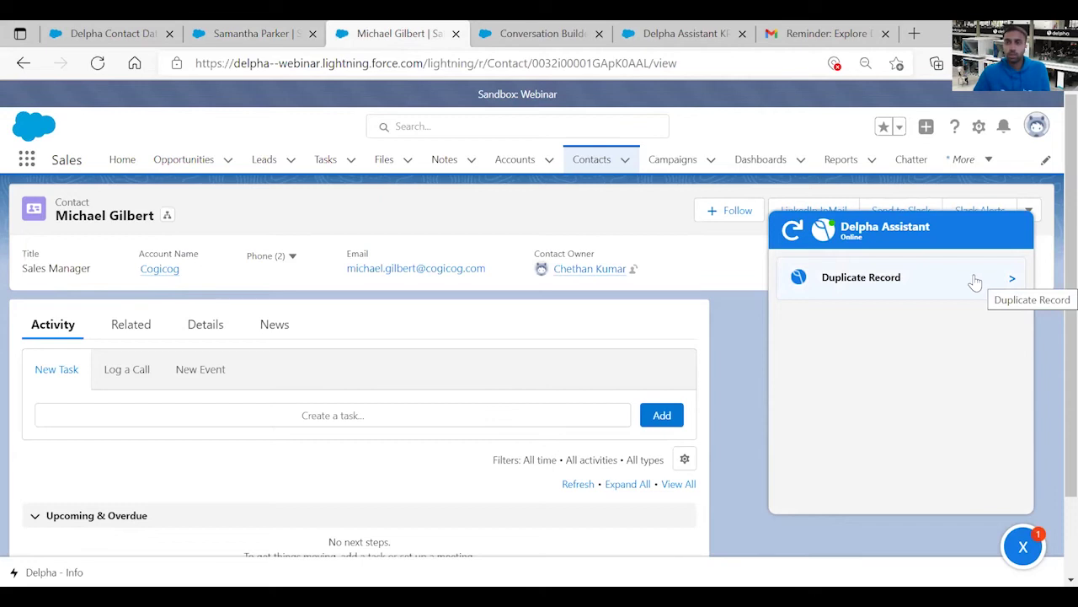
left_click(973, 280)
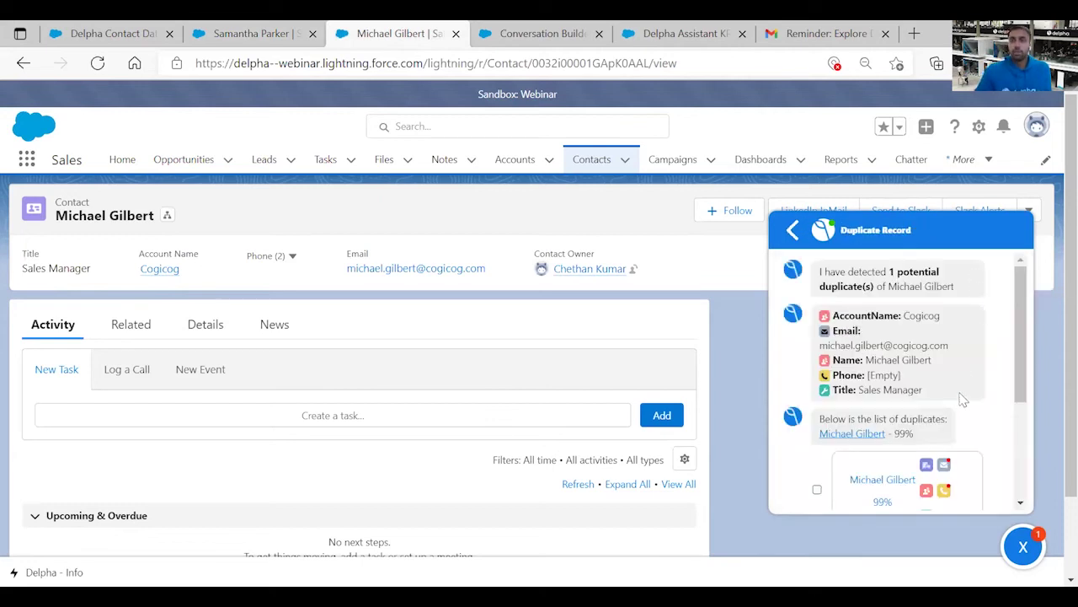
scroll(963, 400, "down", 2)
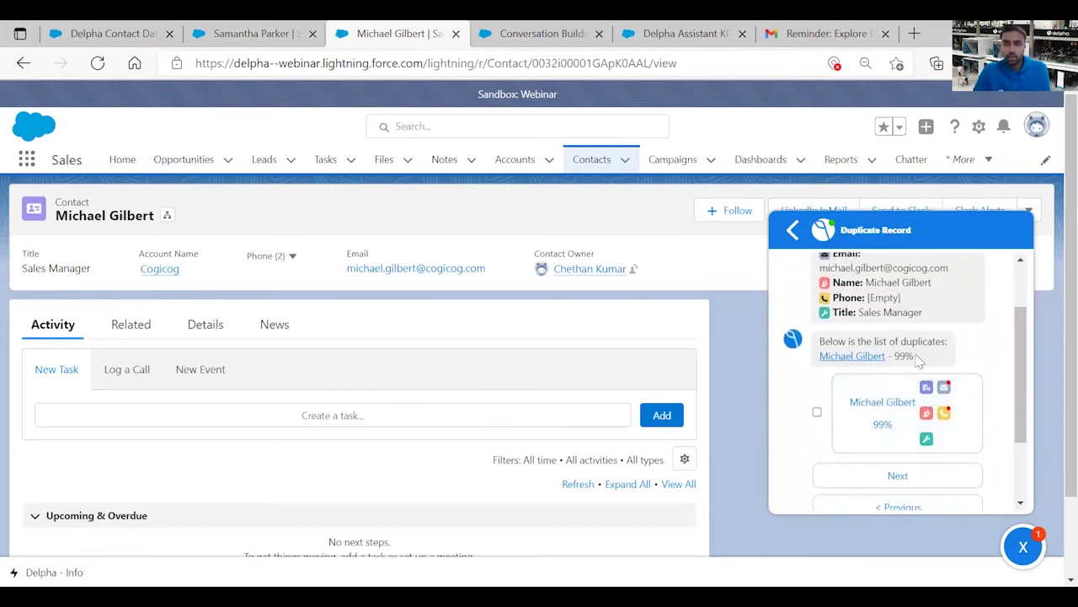
mouse_move(947, 391)
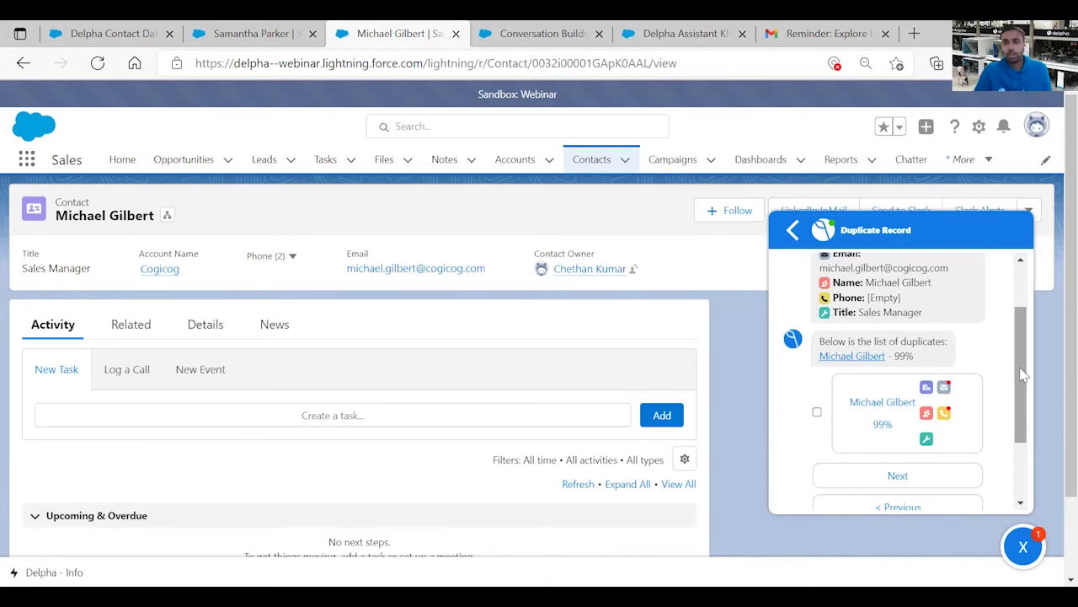
left_click(817, 413)
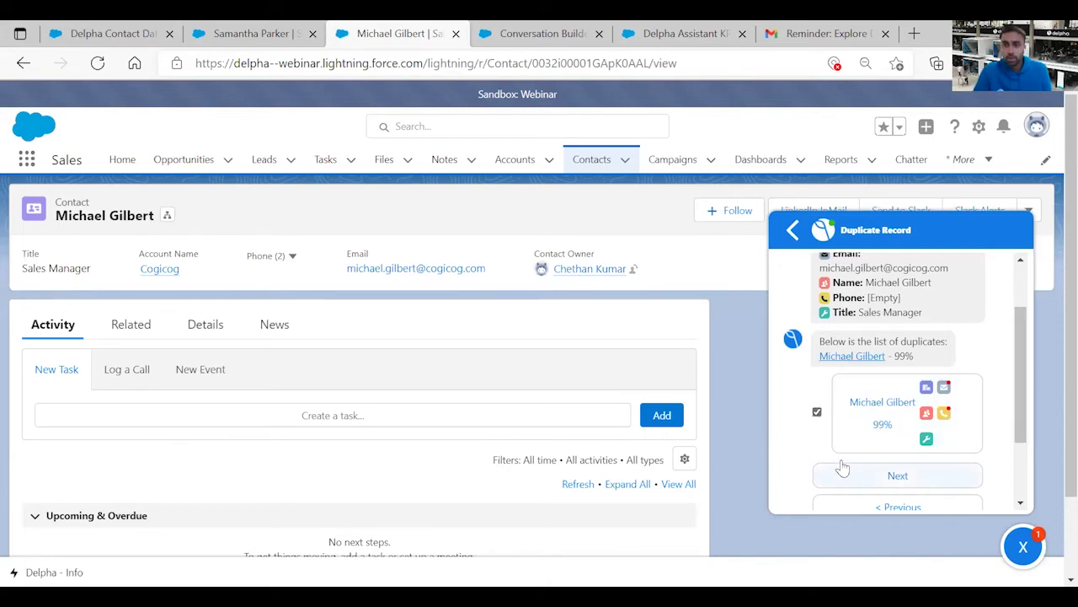
left_click(845, 472)
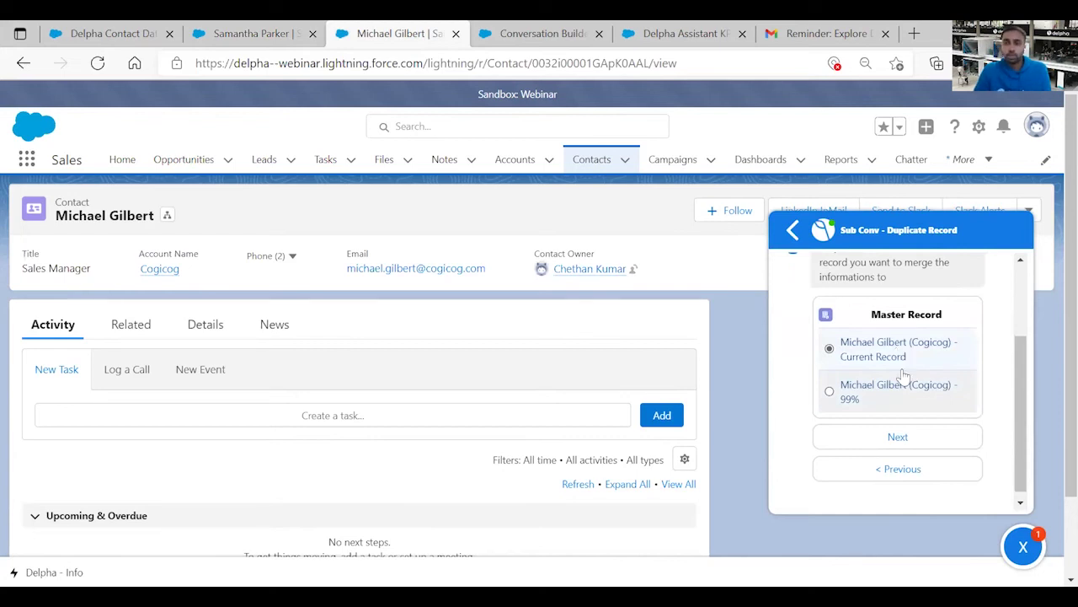
left_click(921, 438)
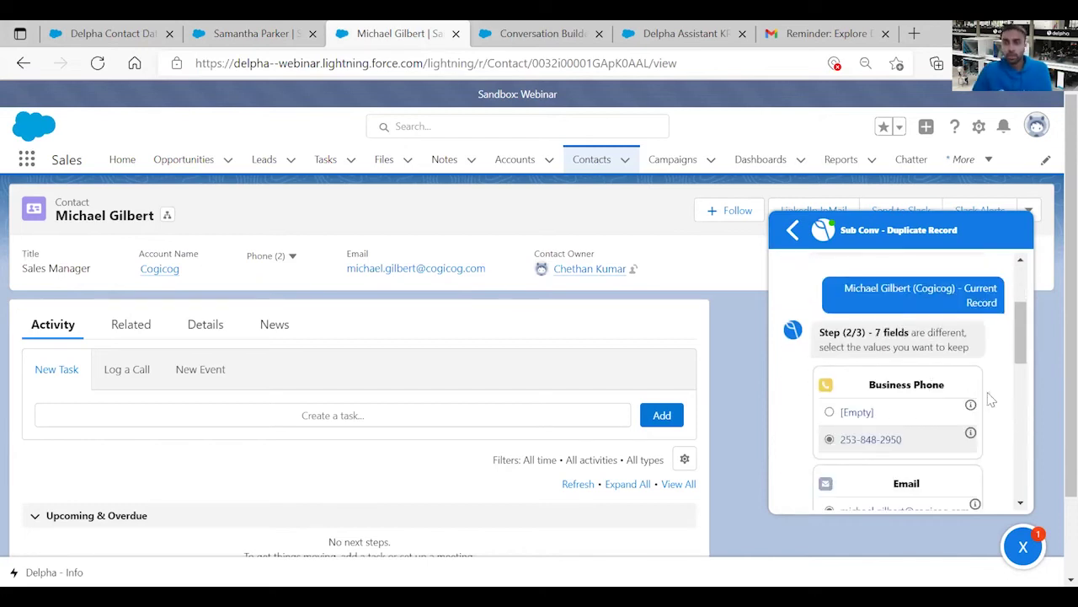
Review the differing fields of the duplicate contacts and update the master record with the preselected values
scroll(985, 397, "down", 3)
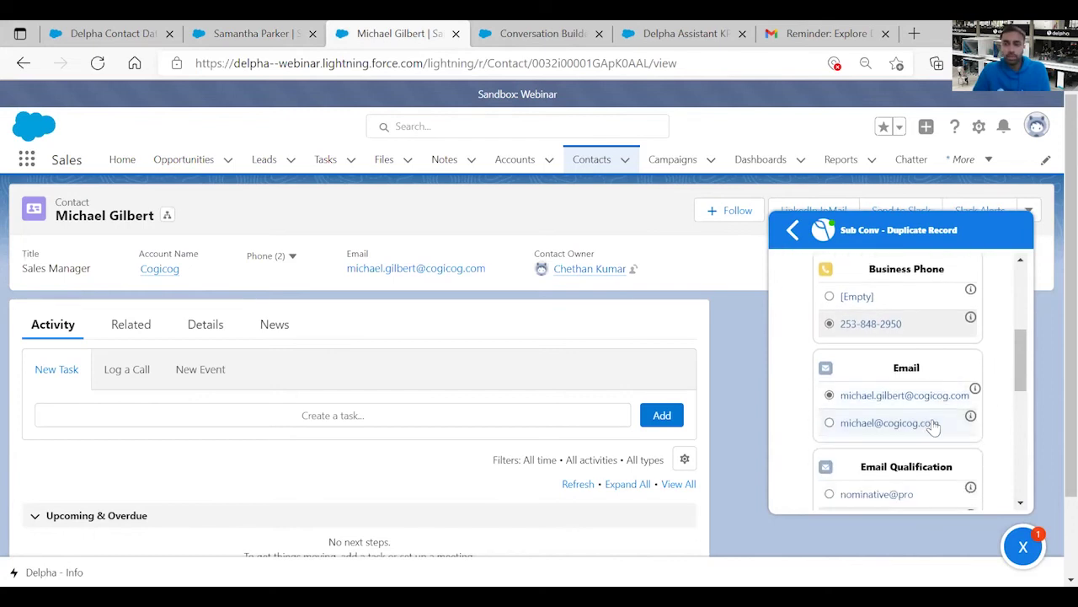
scroll(933, 428, "down", 1)
scroll(933, 420, "down", 3)
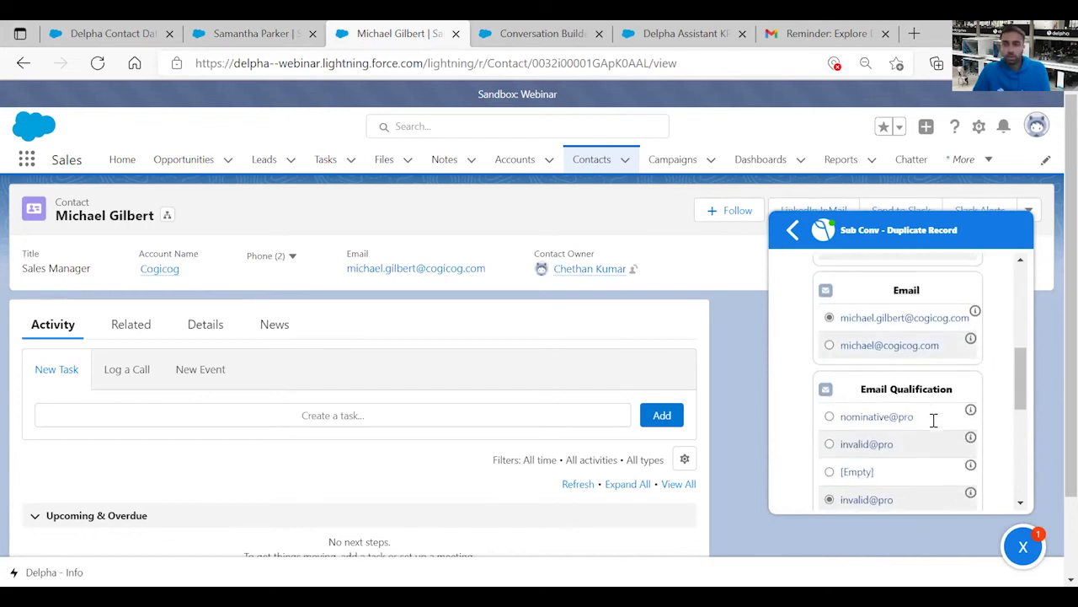
scroll(934, 420, "down", 3)
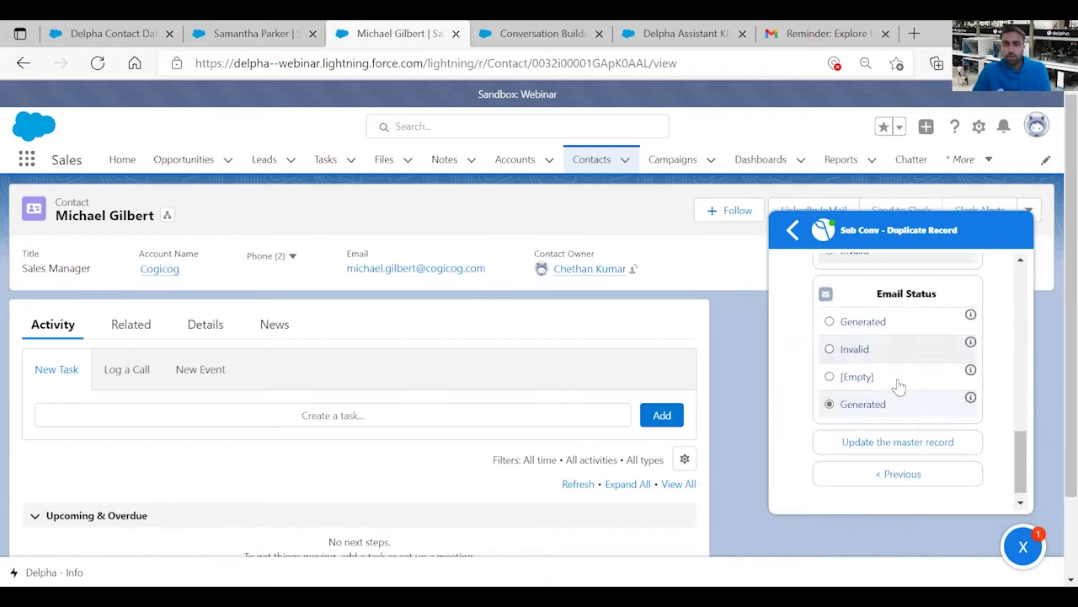
scroll(898, 385, "up", 1)
scroll(908, 403, "down", 1)
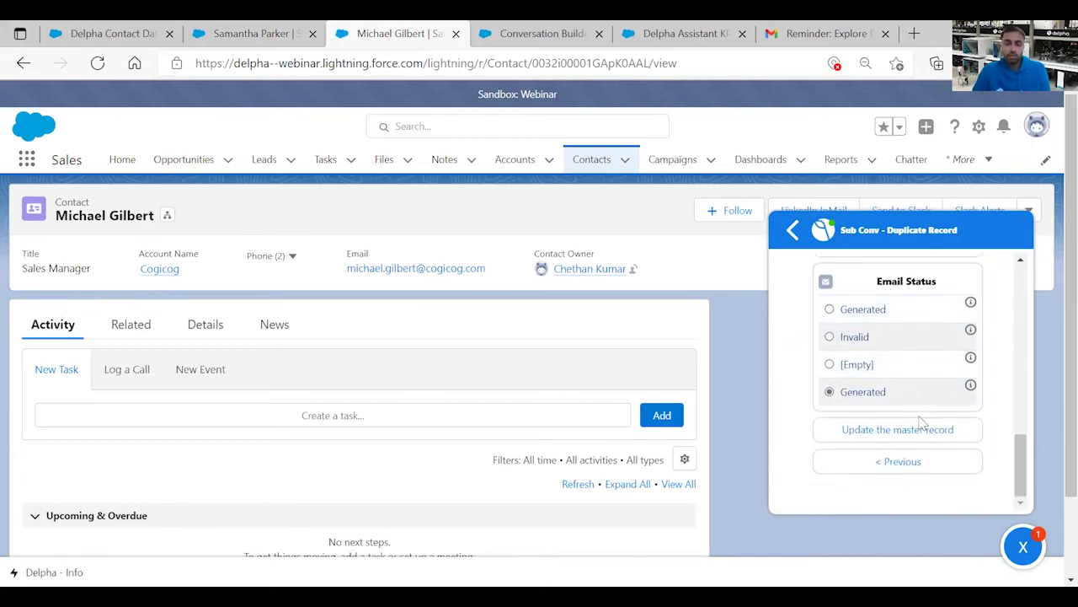
left_click(922, 431)
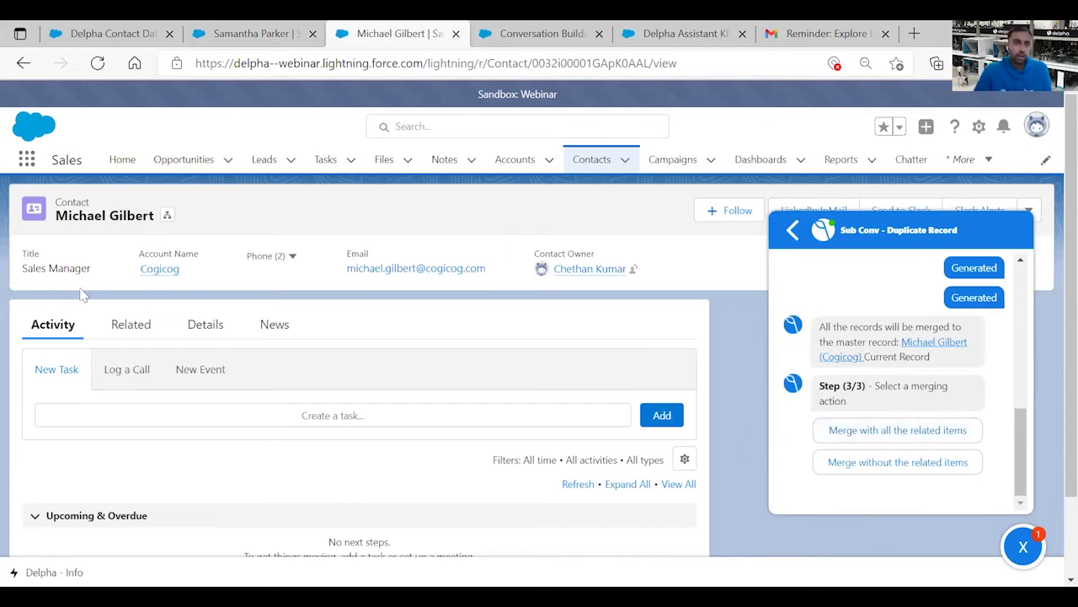
Check the contact's related records, merge the duplicates with all the related items, and close the conversation and assistant
left_click(122, 324)
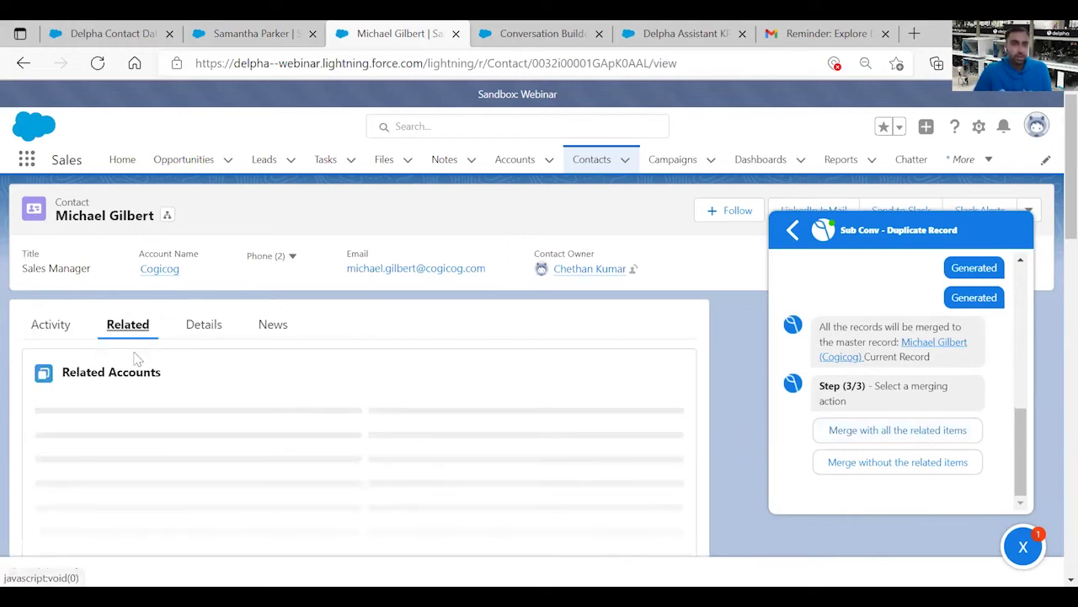
scroll(143, 375, "down", 5)
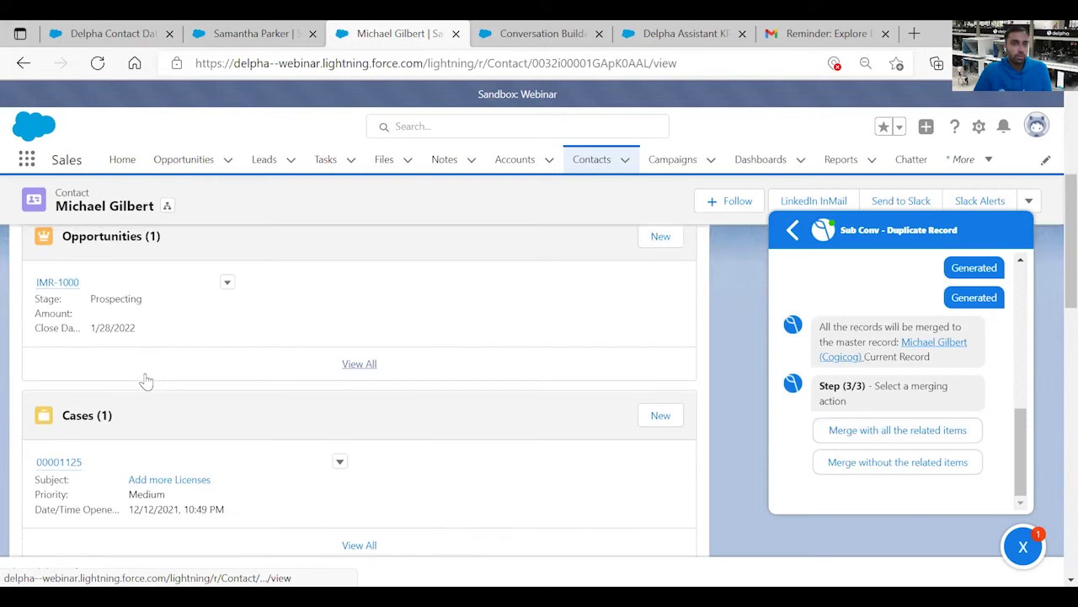
left_click(836, 436)
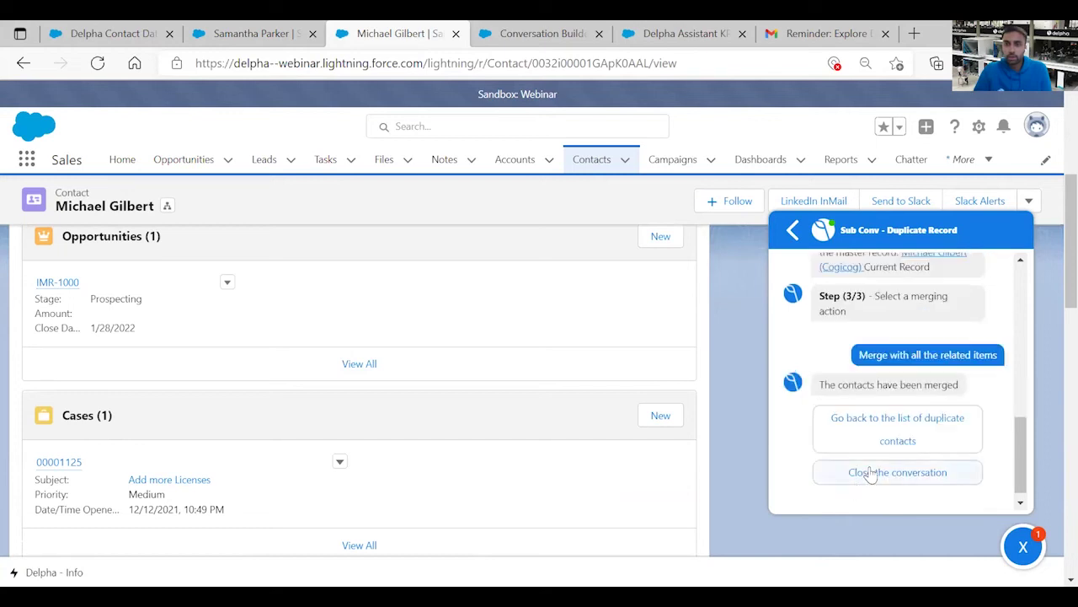
left_click(871, 472)
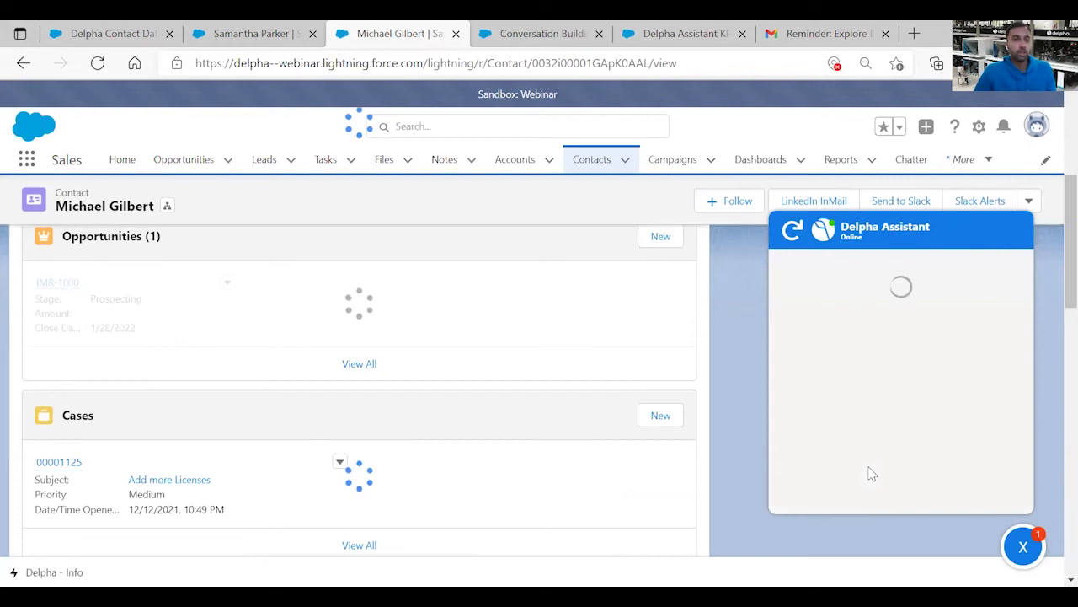
left_click(1022, 548)
scroll(618, 455, "up", 5)
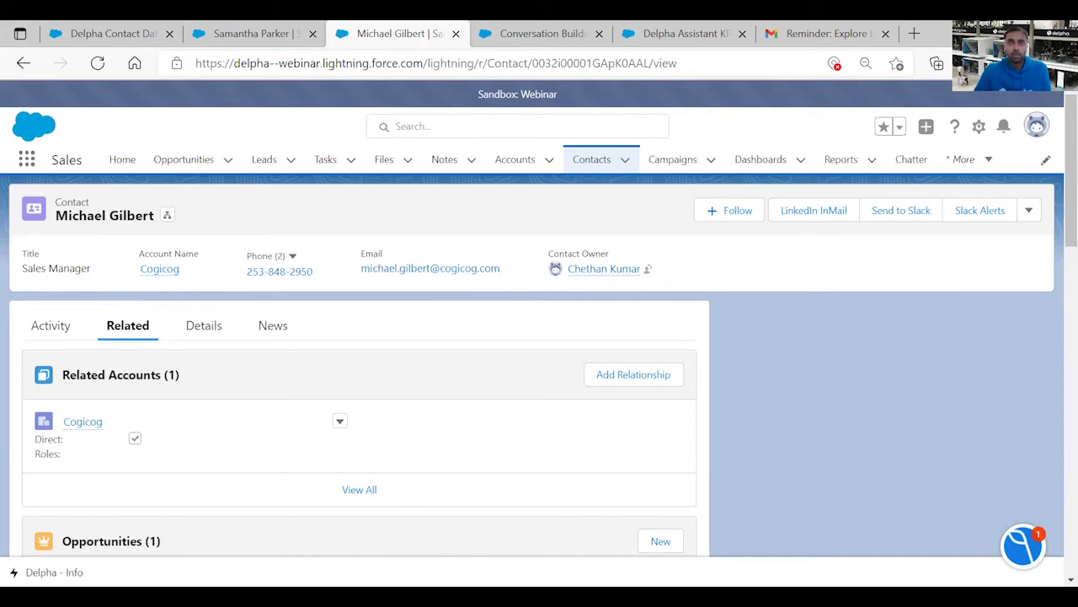
Open the Email Issue conversation in Conversation Builder and examine the settings of its Conversation Initialization element
left_click(510, 41)
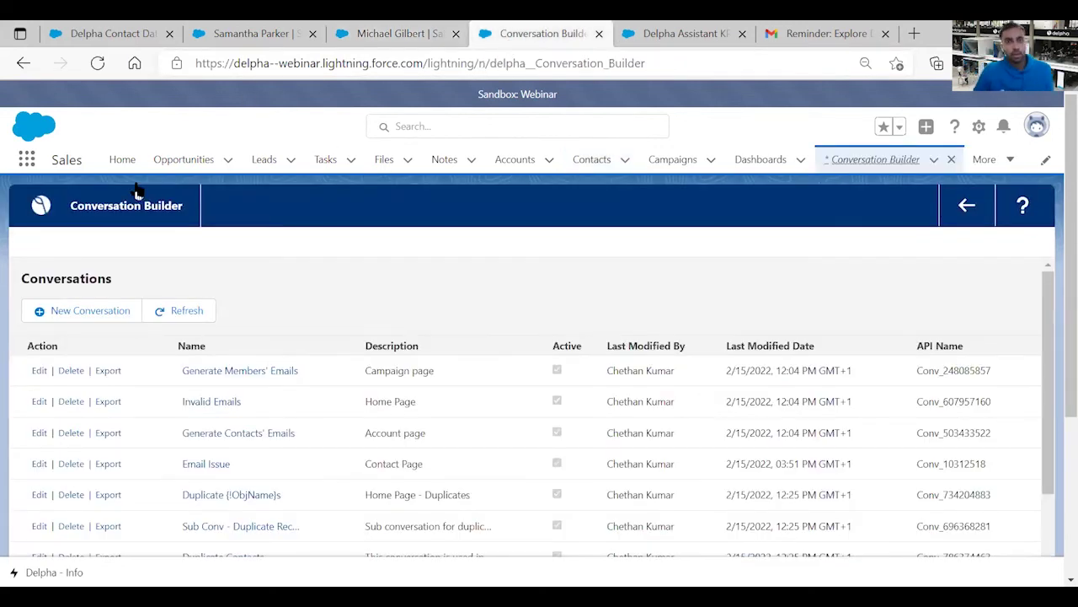
scroll(223, 325, "down", 2)
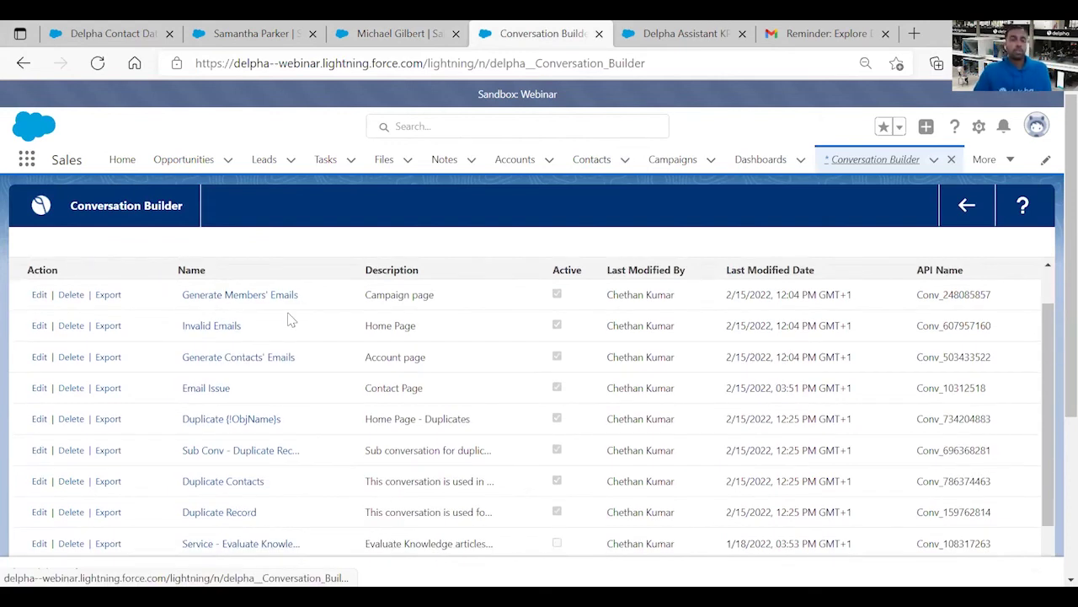
left_click(223, 389)
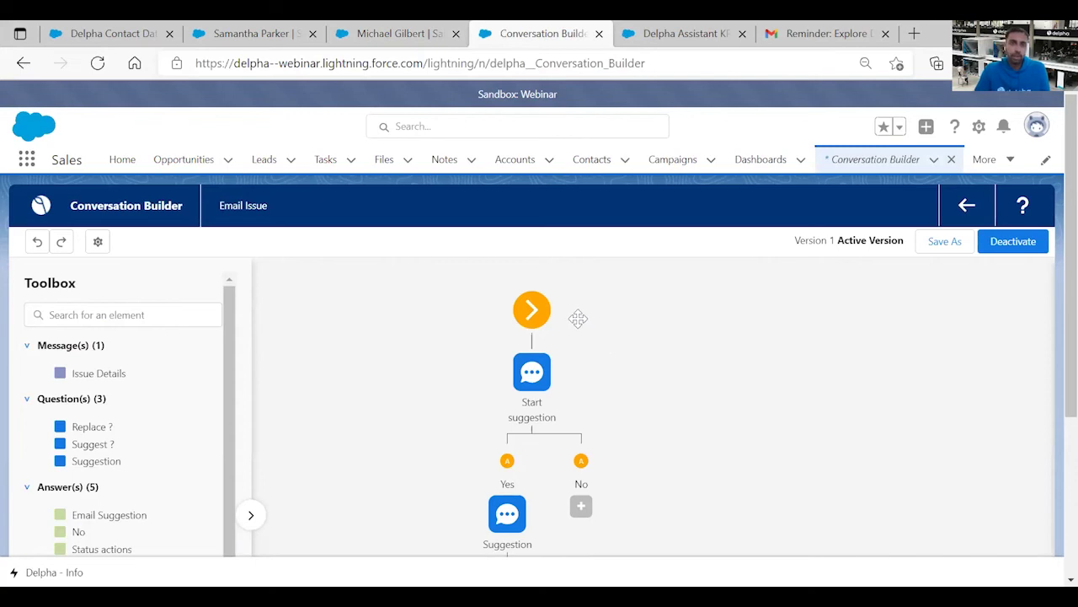
left_click(531, 310)
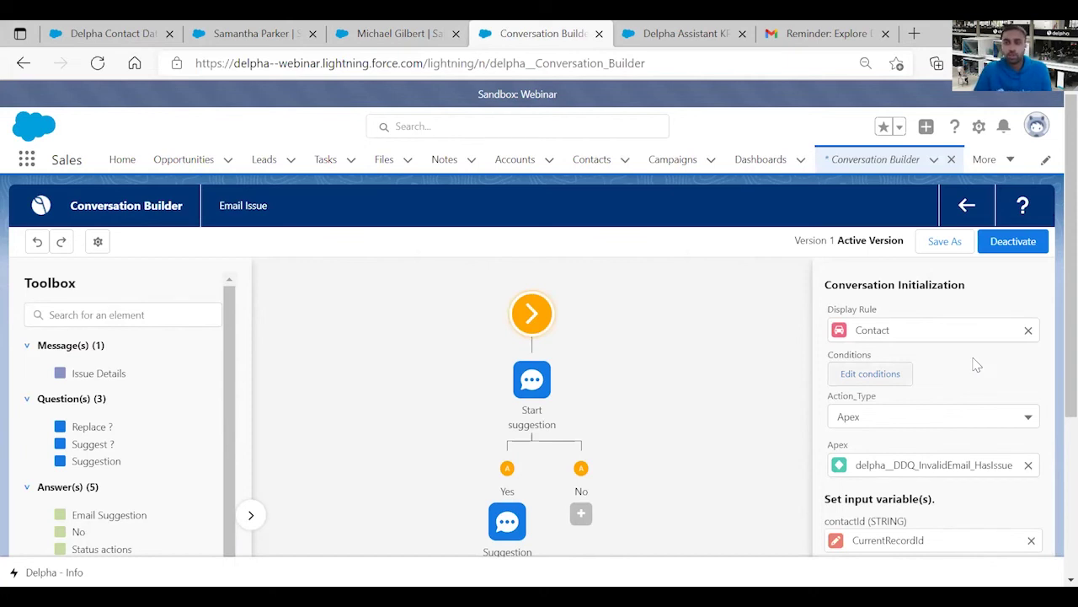
scroll(960, 354, "down", 2)
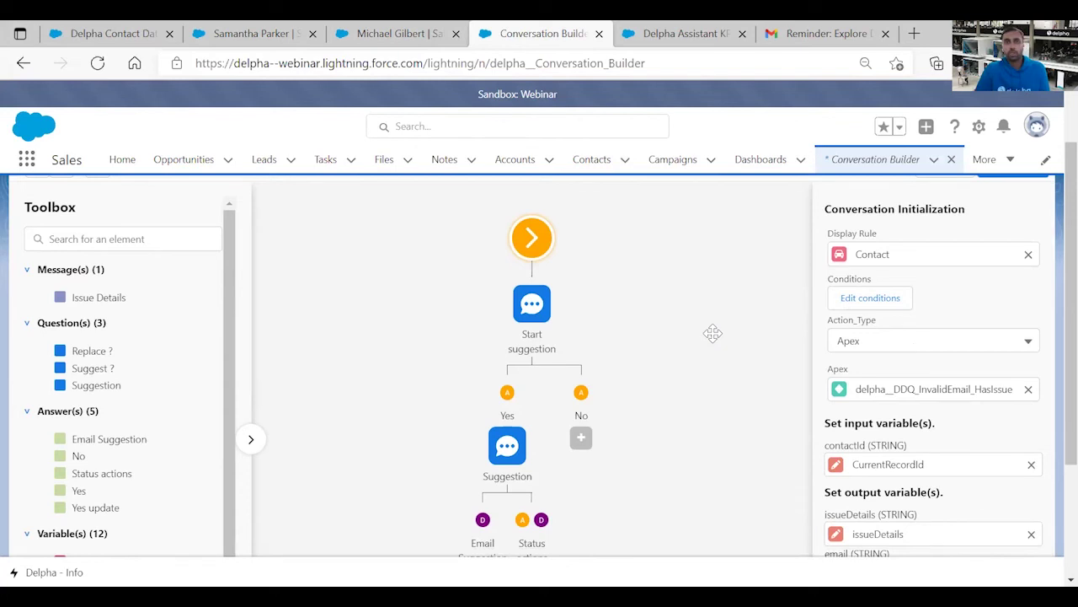
Examine the Start suggestion node's properties and the settings of its Yes answer, then close the answer's settings
left_click(532, 303)
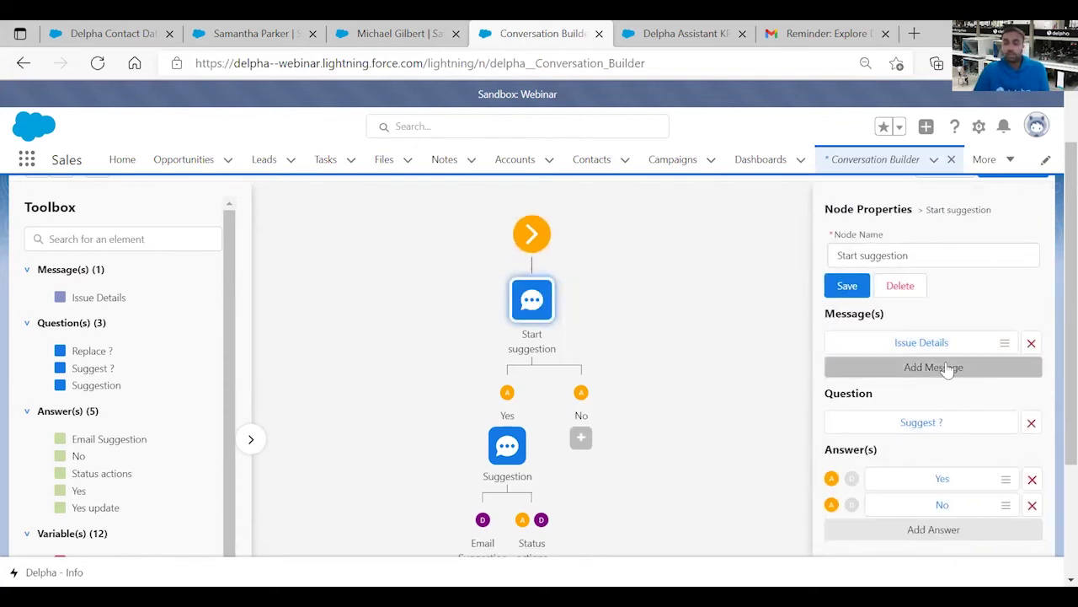
left_click(958, 480)
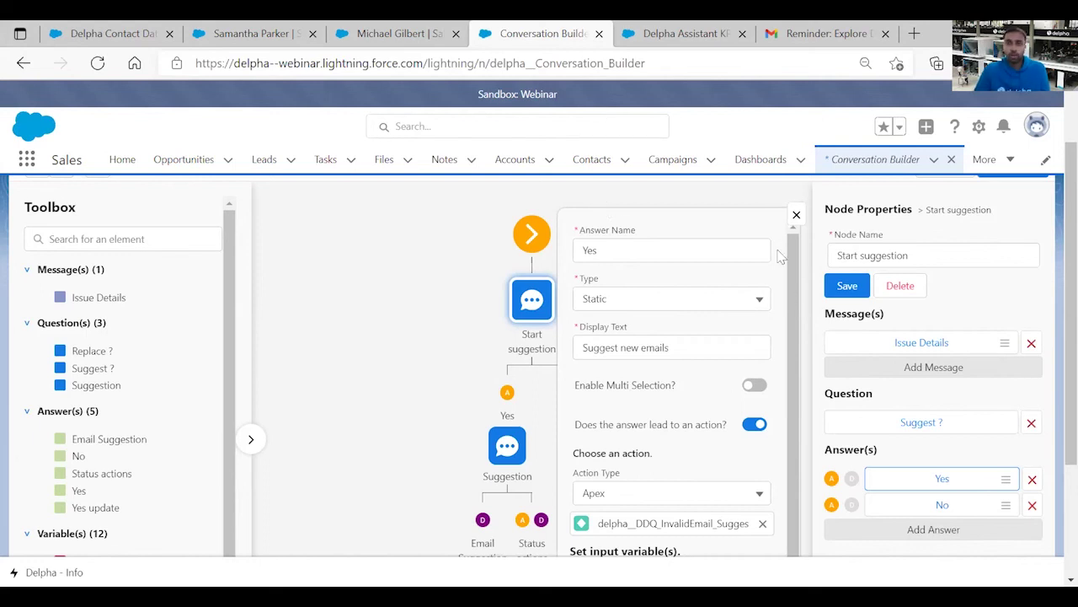
left_click(796, 214)
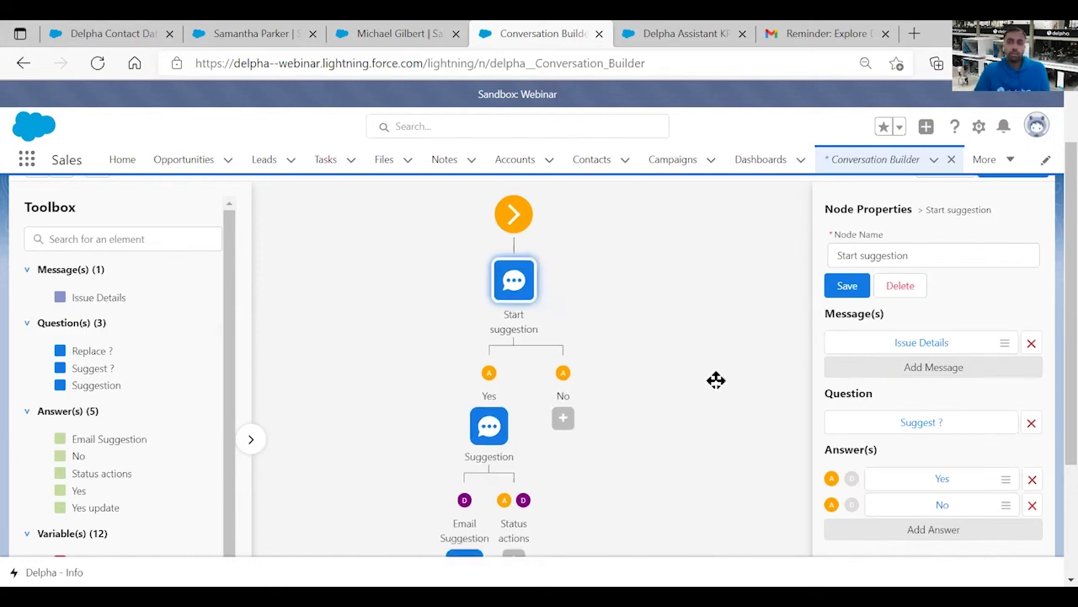
scroll(715, 378, "up", 2)
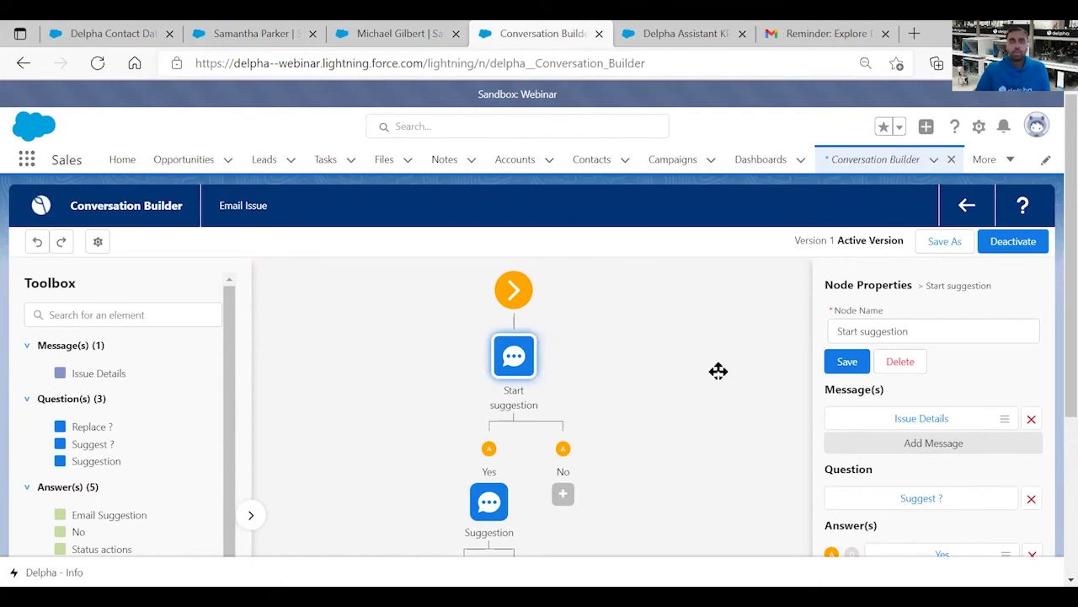
Open the Delpha Assistant KPI's dashboard and review its conversation counts, activity, daily, per-user, funnel, reversed-name and knowledge feedback charts
left_click(678, 34)
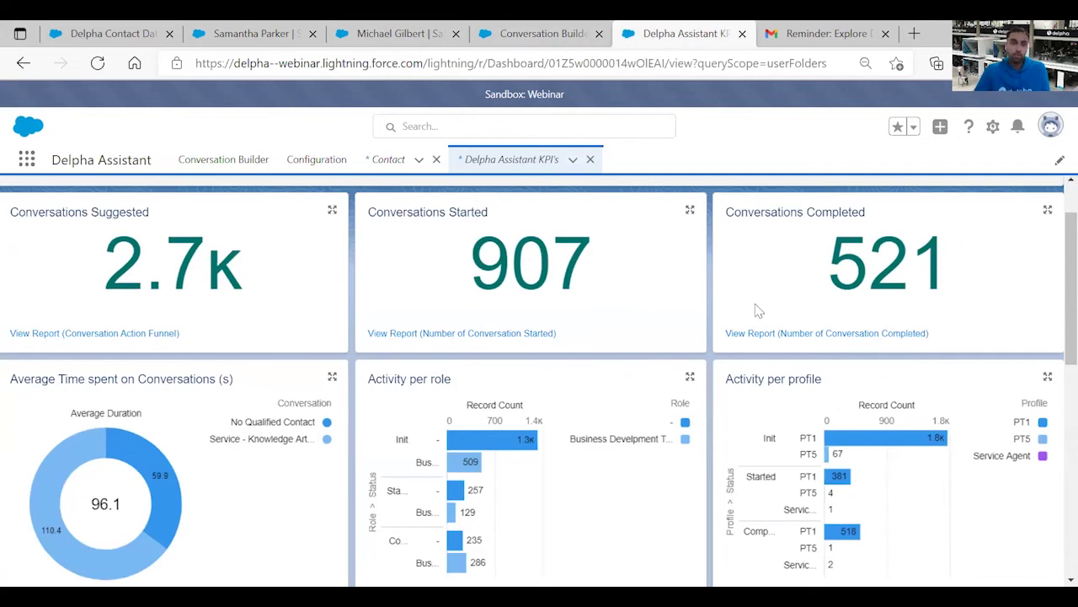
scroll(678, 353, "down", 1)
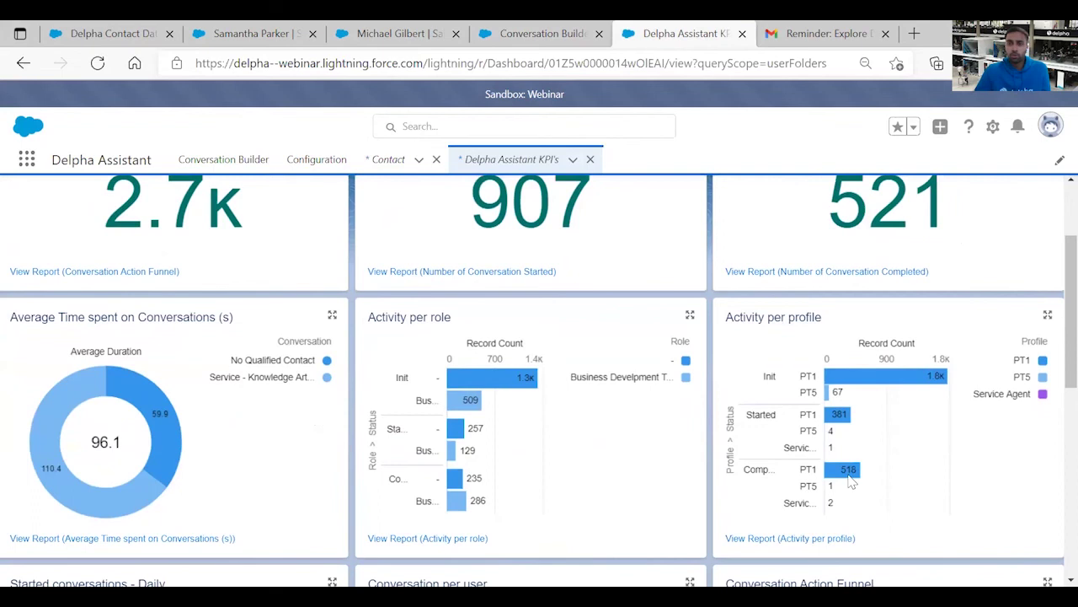
scroll(194, 418, "down", 3)
scroll(195, 417, "down", 3)
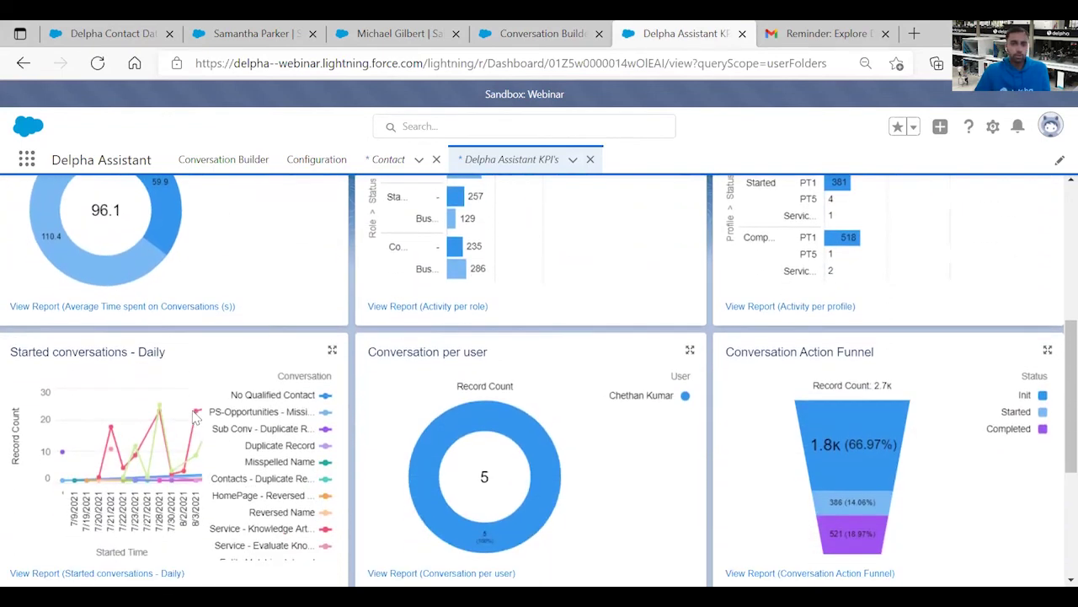
scroll(253, 404, "down", 1)
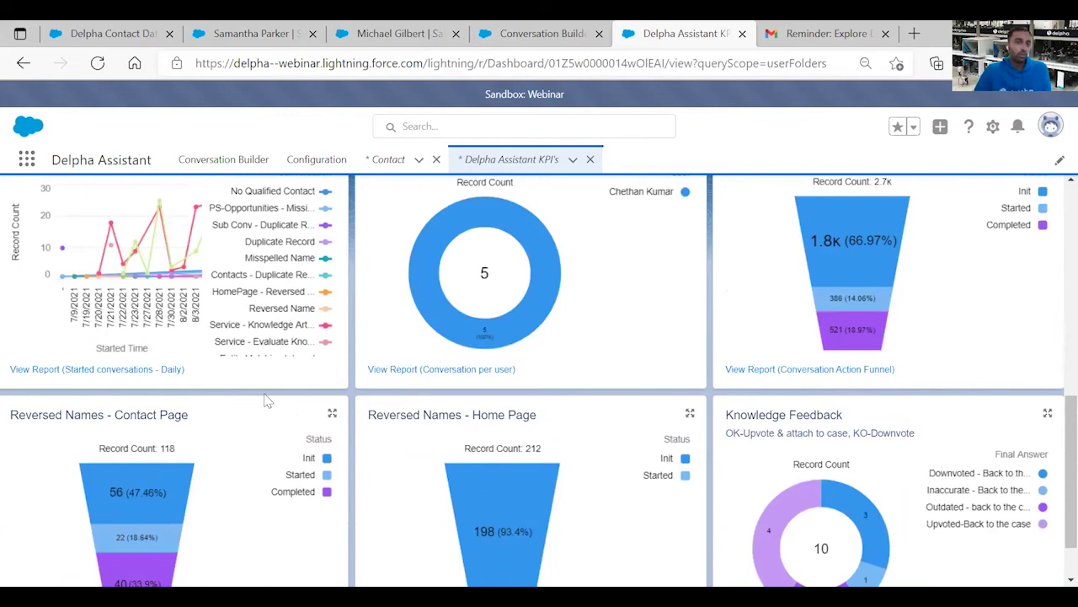
scroll(265, 448, "down", 1)
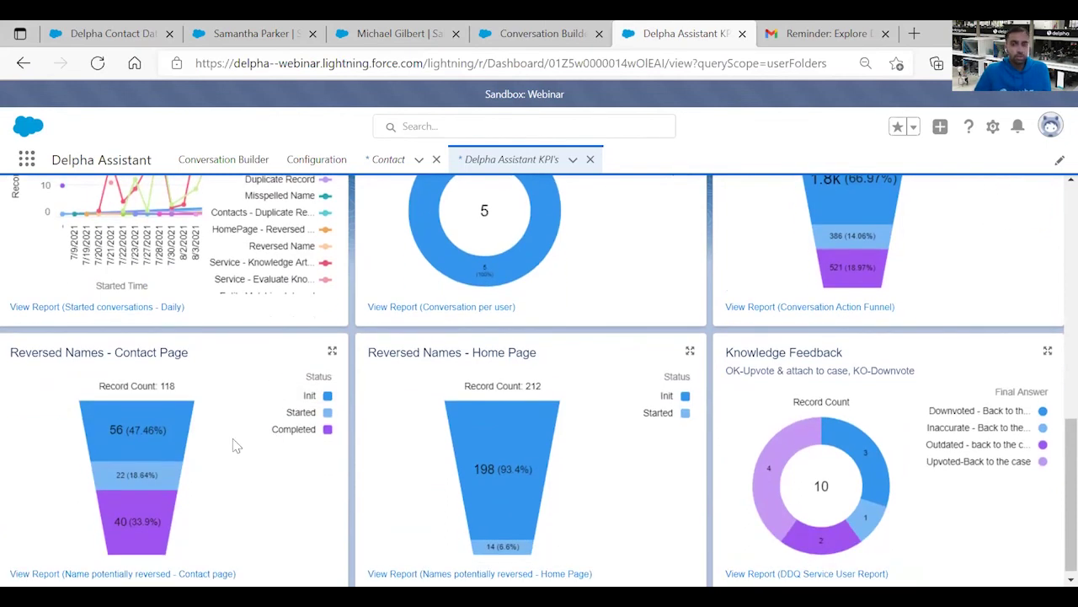